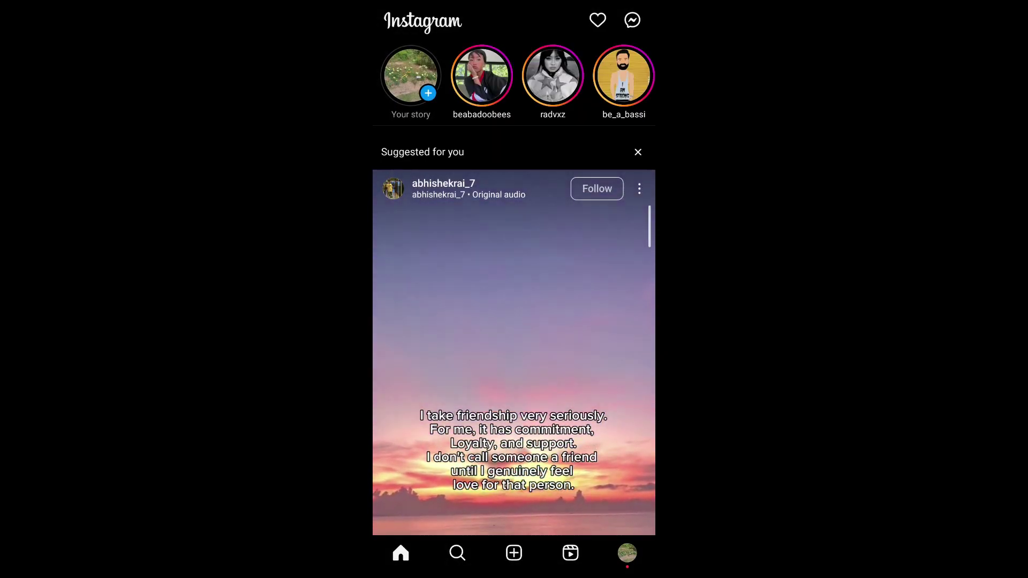
Step: Switch from the home feed to your own Instagram profile page
{"action": "left_click", "coordinate": [628, 553]}
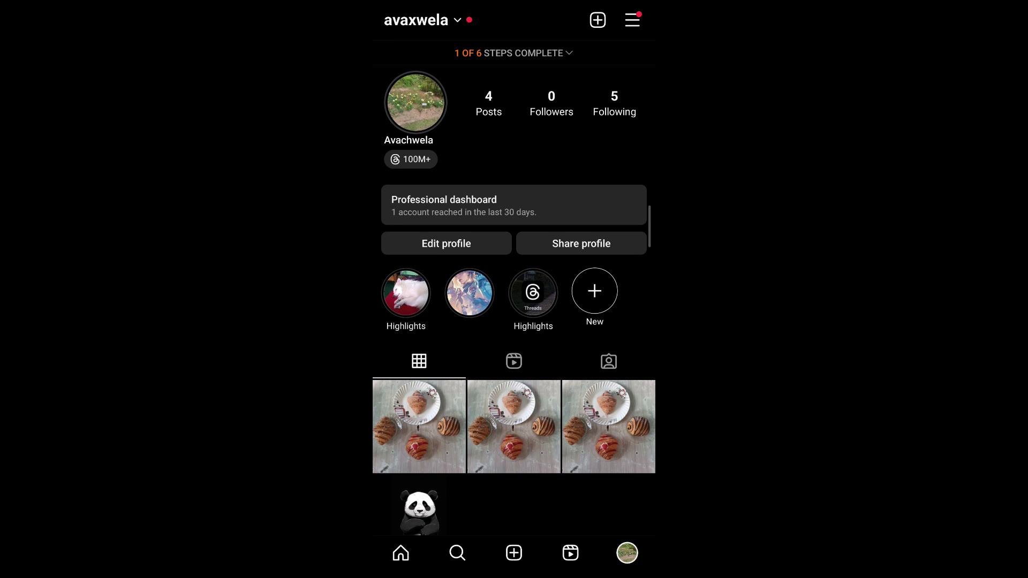
Step: Go to Settings and privacy from the profile's menu to reach Notifications settings
{"action": "left_click", "coordinate": [632, 20]}
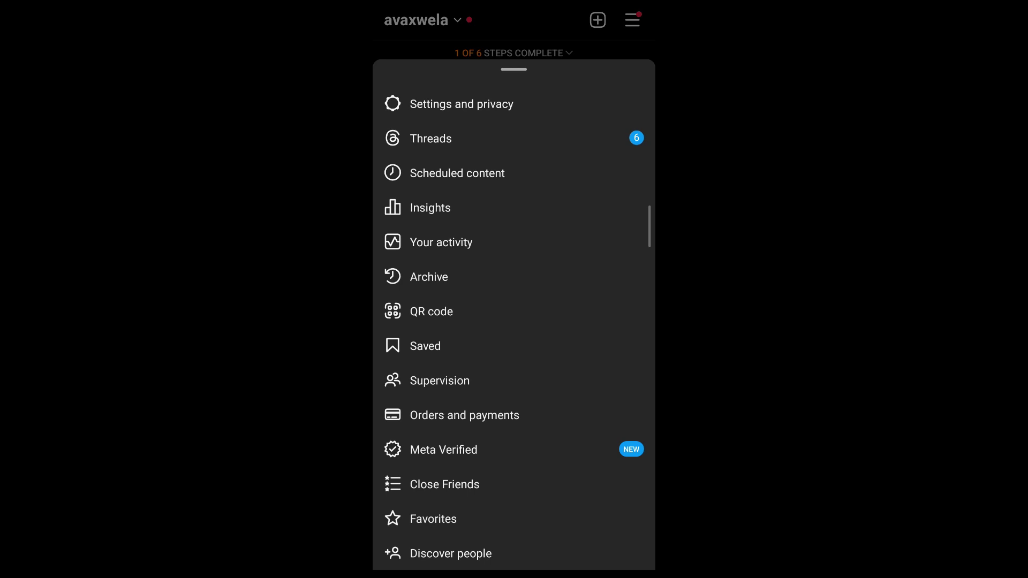
{"action": "left_click", "coordinate": [461, 104]}
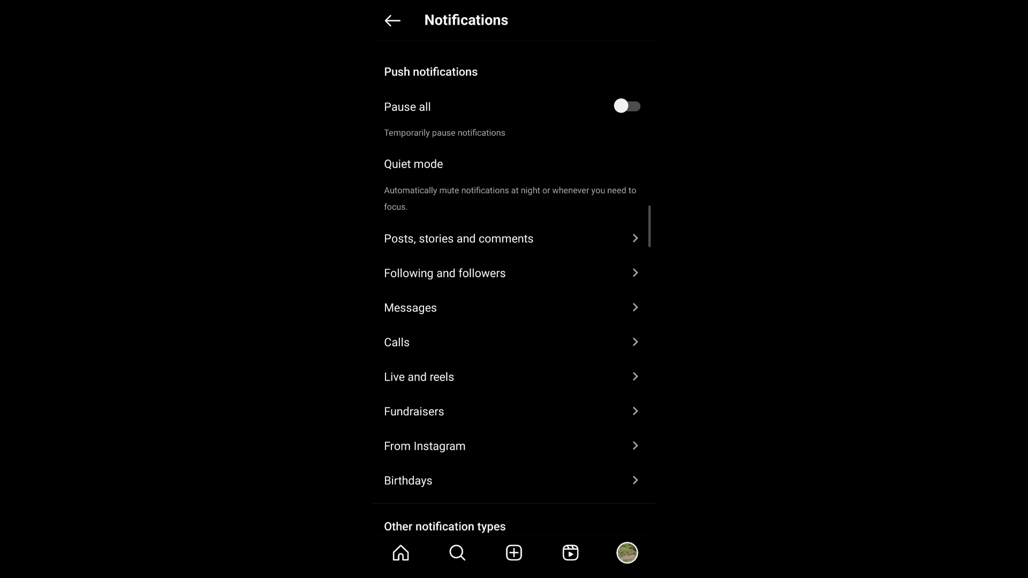
Step: Open Quiet mode, which shows it on from 11:00PM to 7:00AM
{"action": "left_click", "coordinate": [449, 177]}
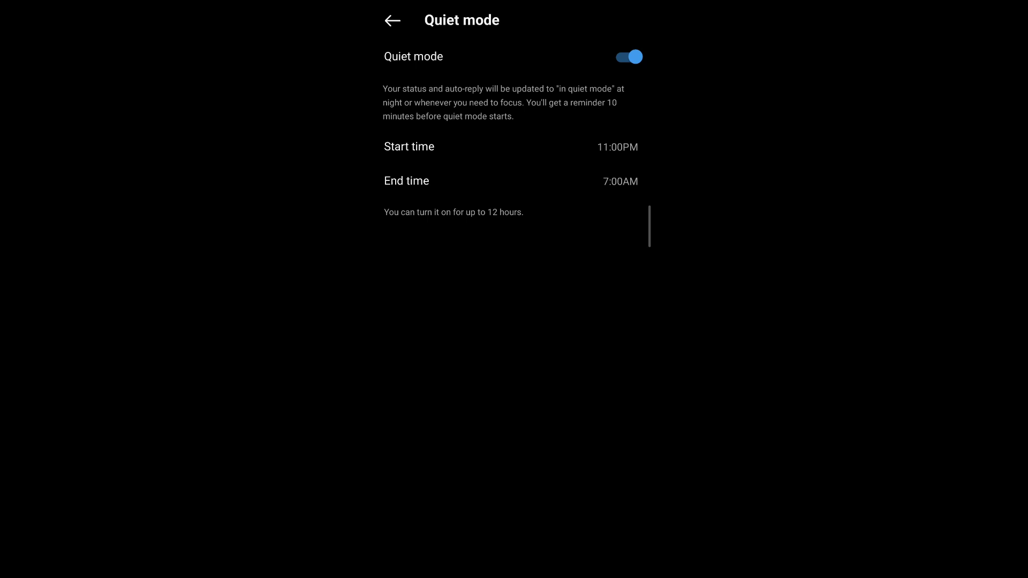
{"action": "left_click", "coordinate": [511, 146]}
{"action": "scroll", "coordinate": [456, 265], "scroll_direction": "down", "scroll_amount": 3}
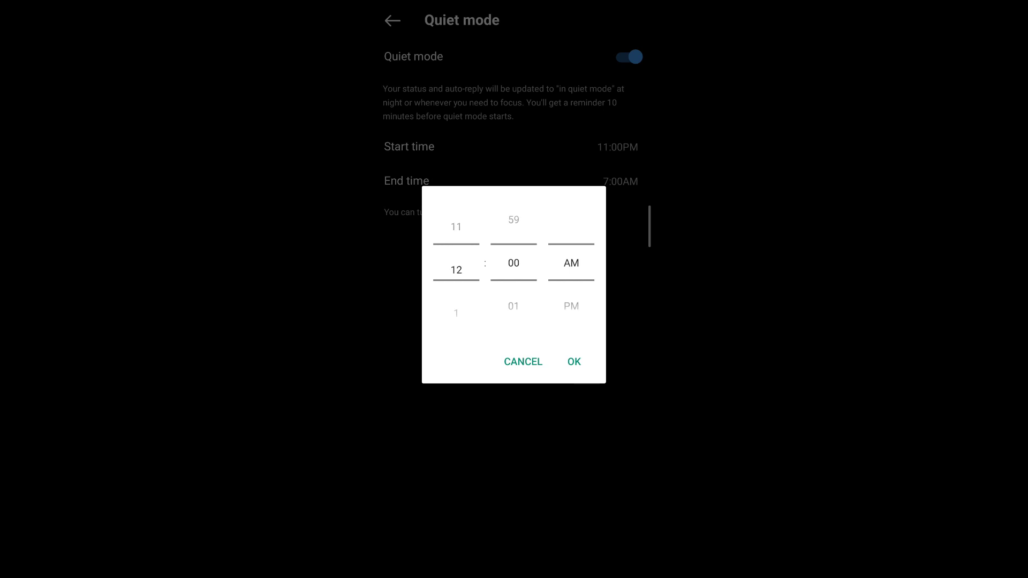
{"action": "scroll", "coordinate": [456, 265], "scroll_direction": "up", "scroll_amount": 3}
{"action": "key", "text": "Return"}
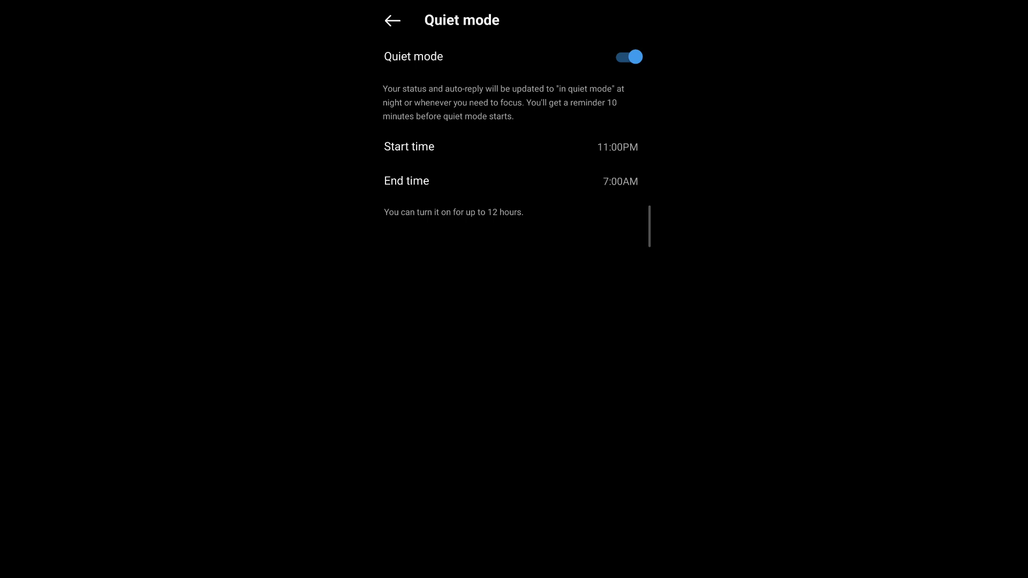
Step: Return to Notifications settings, then exit Instagram to the home screen
{"action": "key", "text": "Escape"}
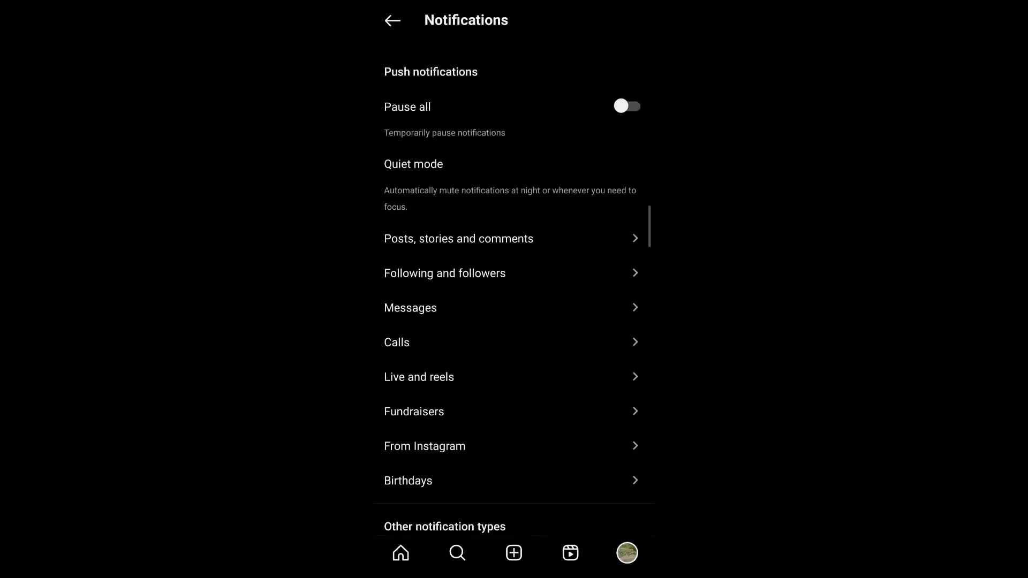
{"action": "key", "text": "super"}
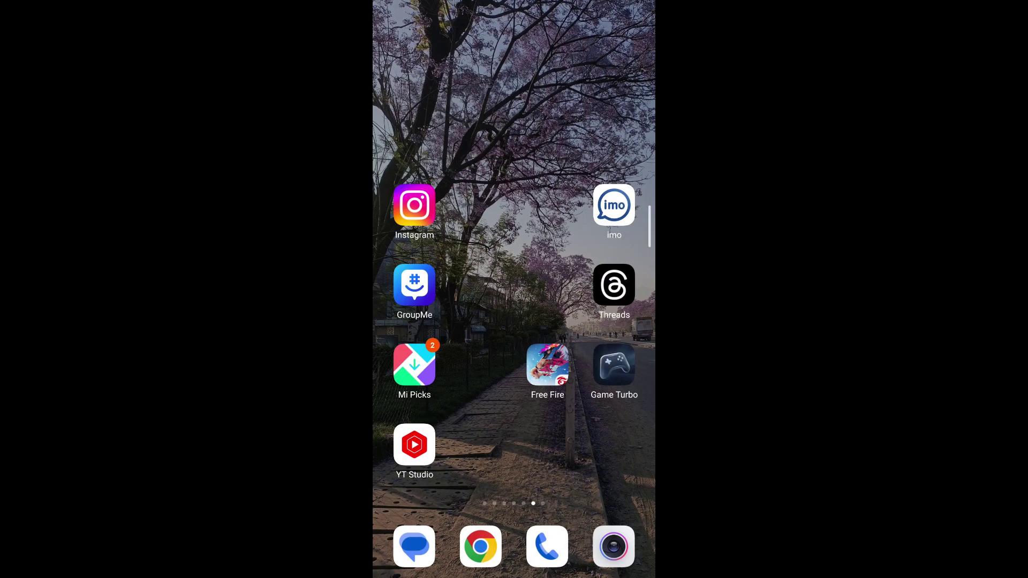